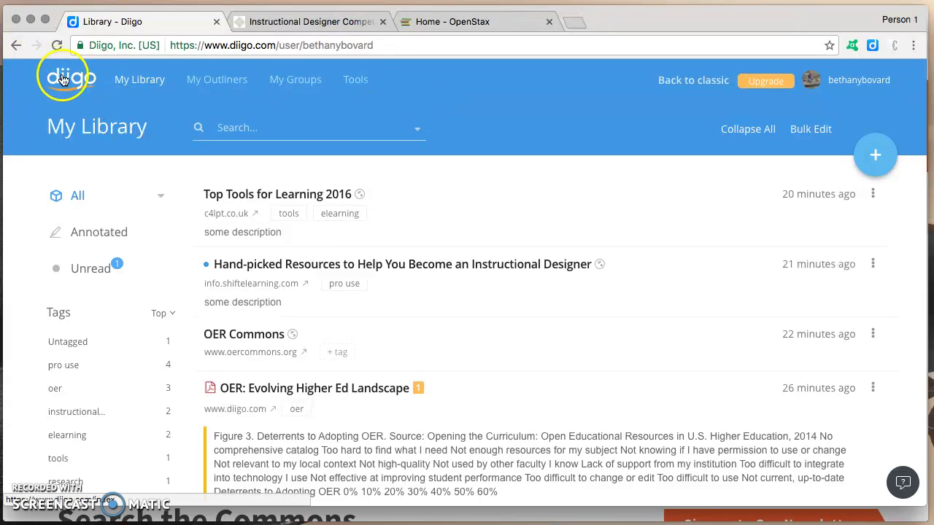
# Step: Start a new Diigo bookmark from a web address
pyautogui.click(850, 83)
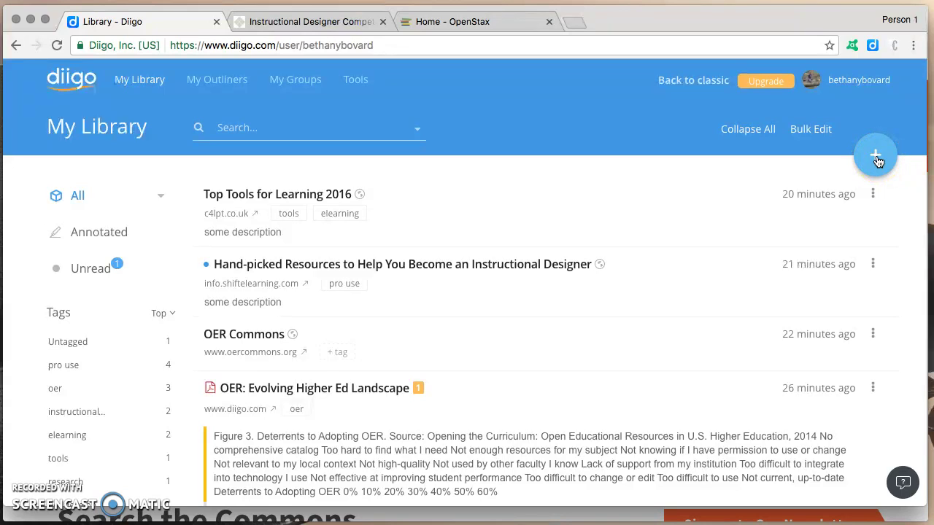
pyautogui.click(878, 161)
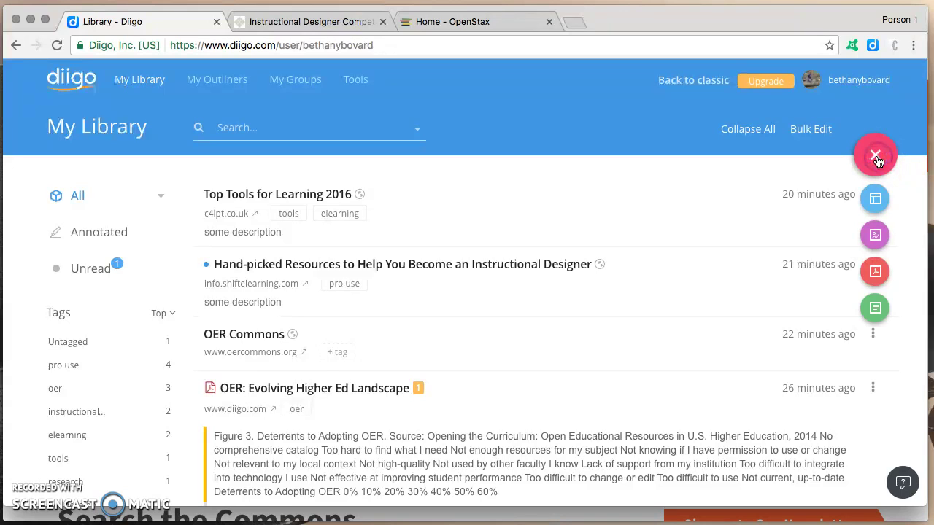
pyautogui.click(875, 201)
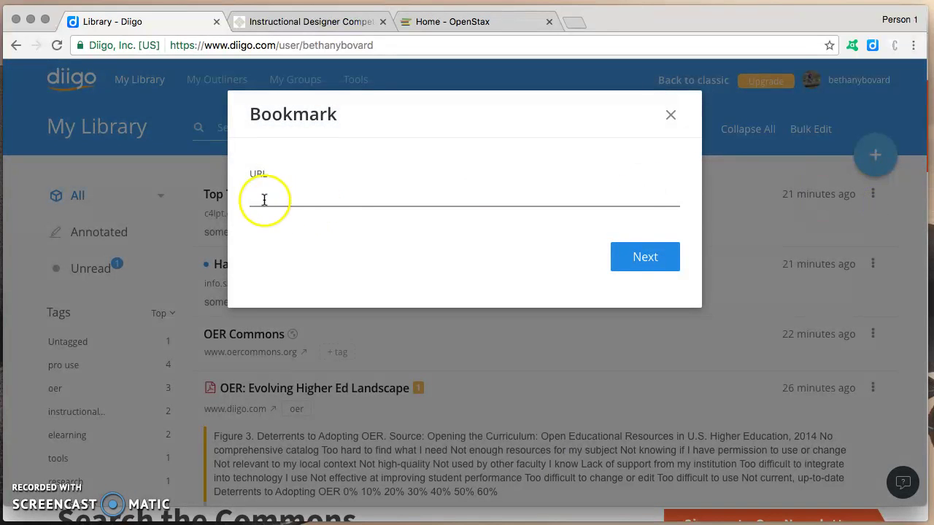
pyautogui.click(329, 20)
pyautogui.click(320, 48)
pyautogui.click(321, 46)
pyautogui.press('super+c')
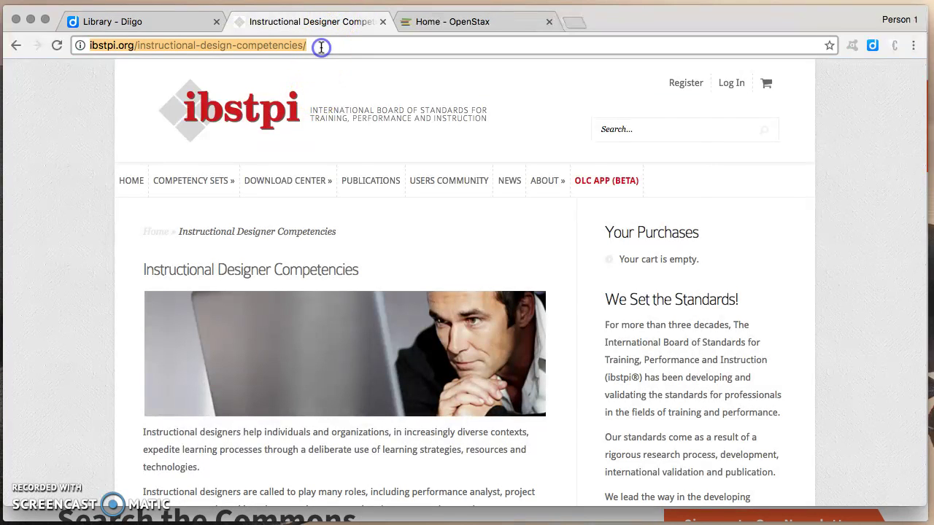
pyautogui.click(158, 28)
pyautogui.press('super+v')
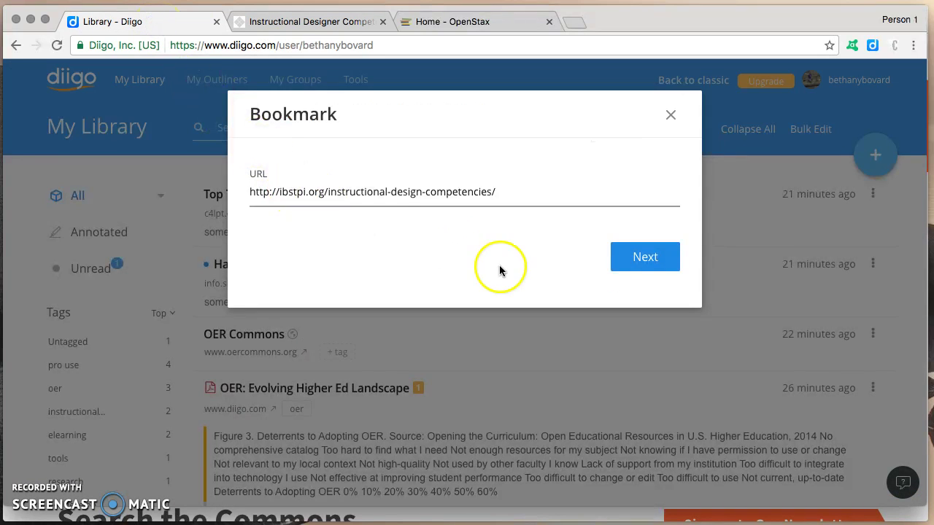
# Step: Add 'Instructional Designer Competencies - Welcome to ibstpi' to the library as a public bookmark
pyautogui.click(642, 265)
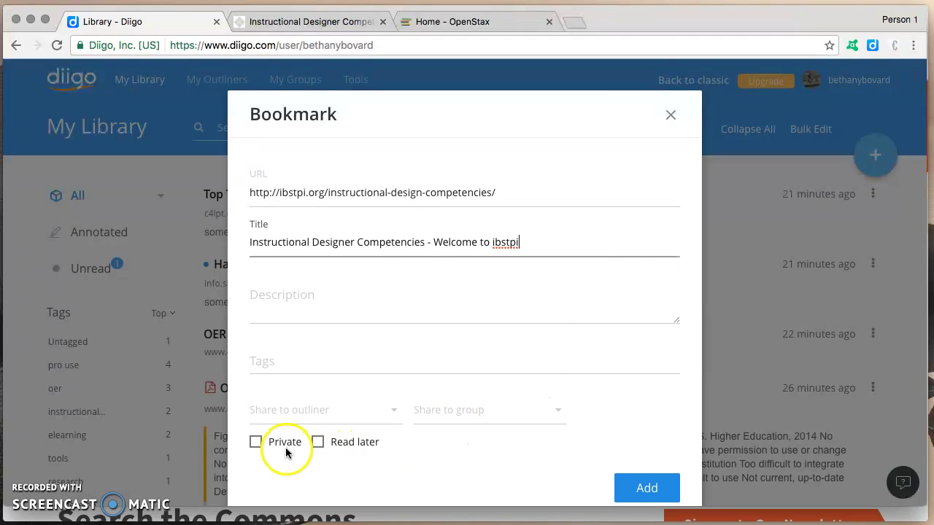
pyautogui.click(257, 443)
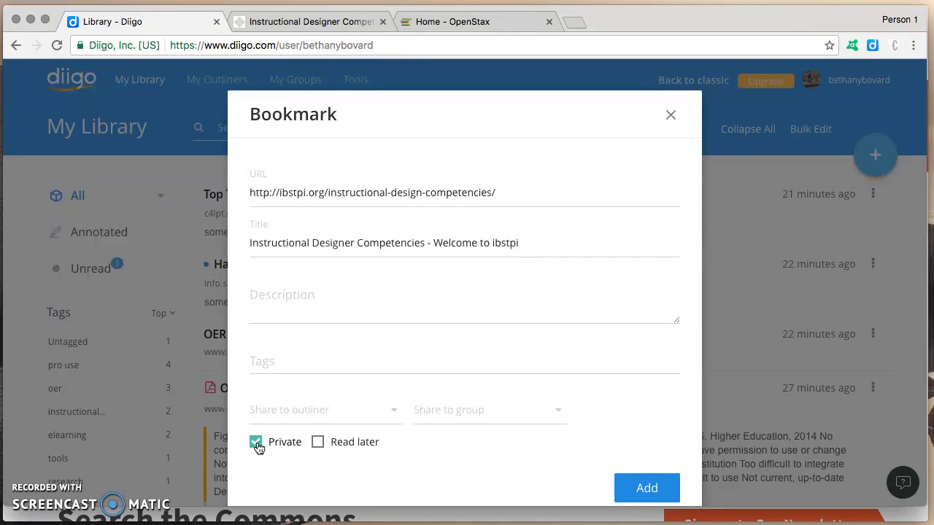
pyautogui.click(257, 443)
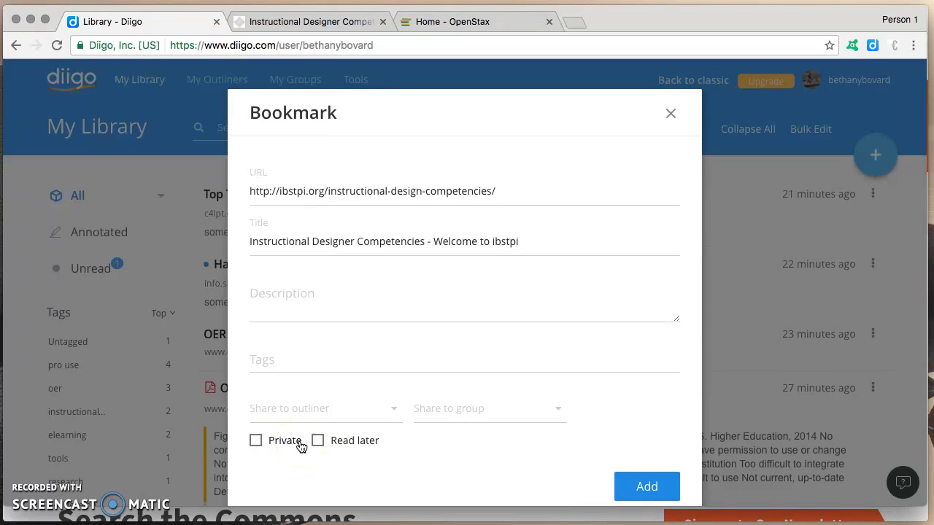
pyautogui.click(649, 486)
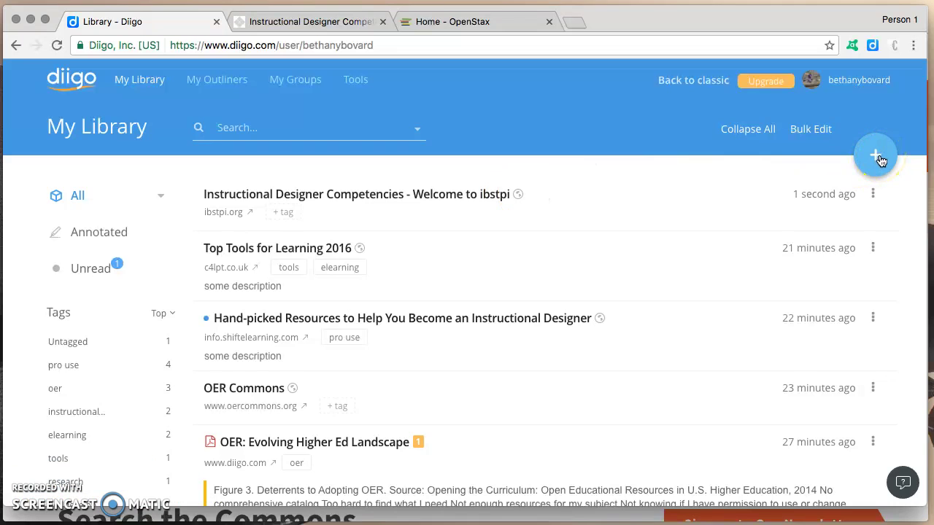
pyautogui.click(484, 21)
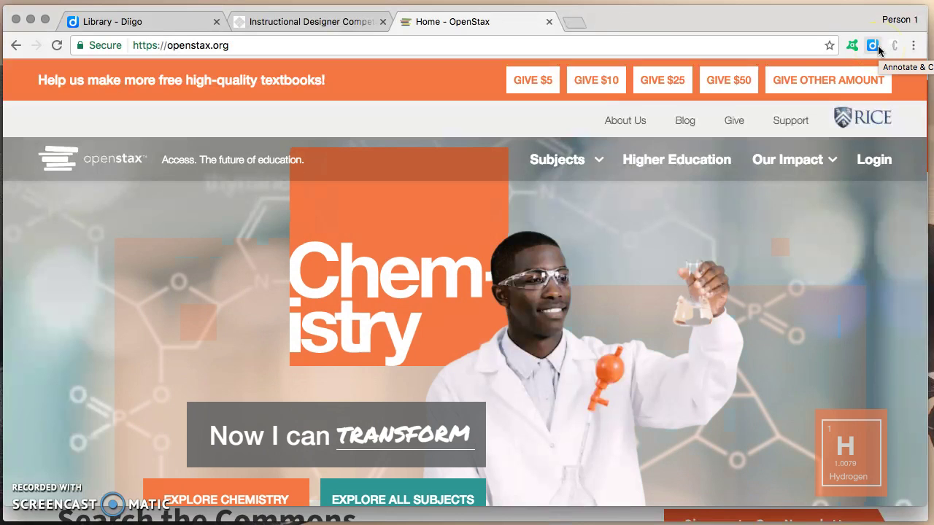
# Step: Bring up the Diigo extension's Save Bookmark form for the OpenStax page, titled OpenStax
pyautogui.click(873, 47)
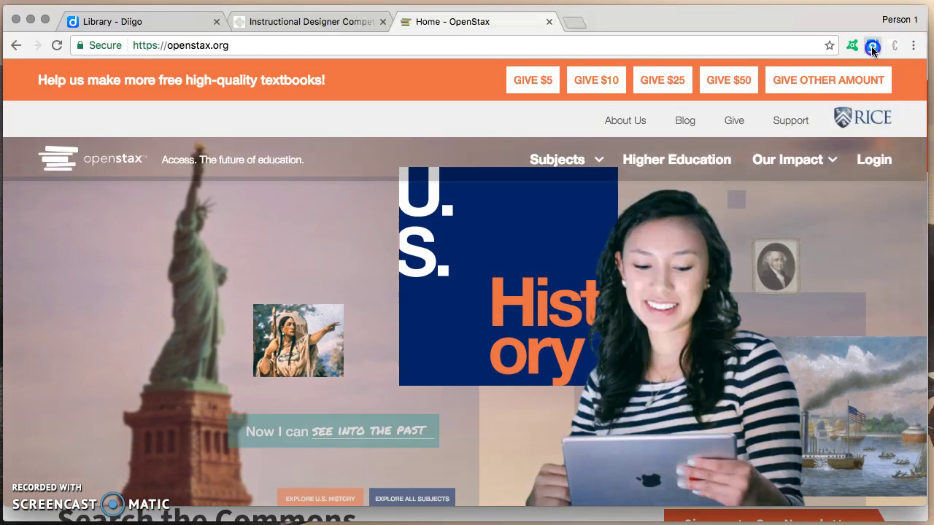
pyautogui.click(873, 48)
pyautogui.click(832, 72)
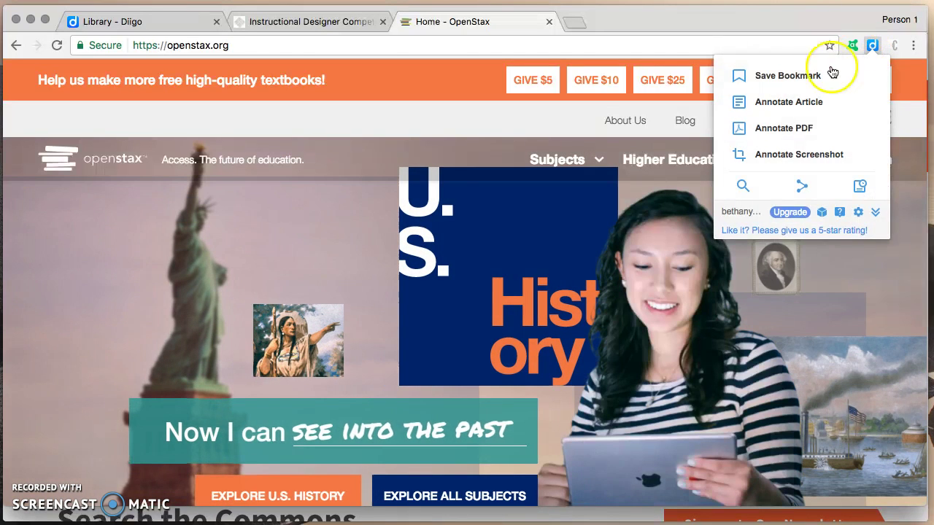
pyautogui.click(806, 81)
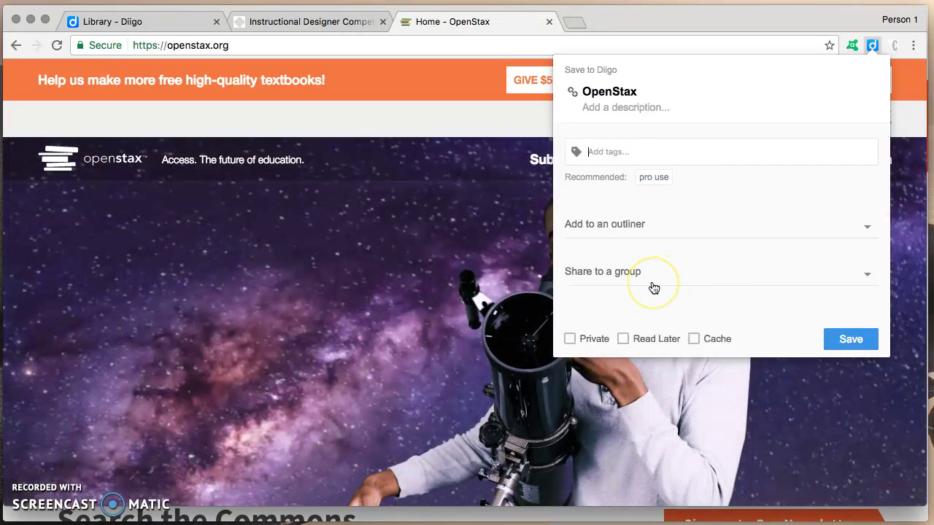
# Step: Leave Private unchecked and save the OpenStax bookmark to the library
pyautogui.click(572, 340)
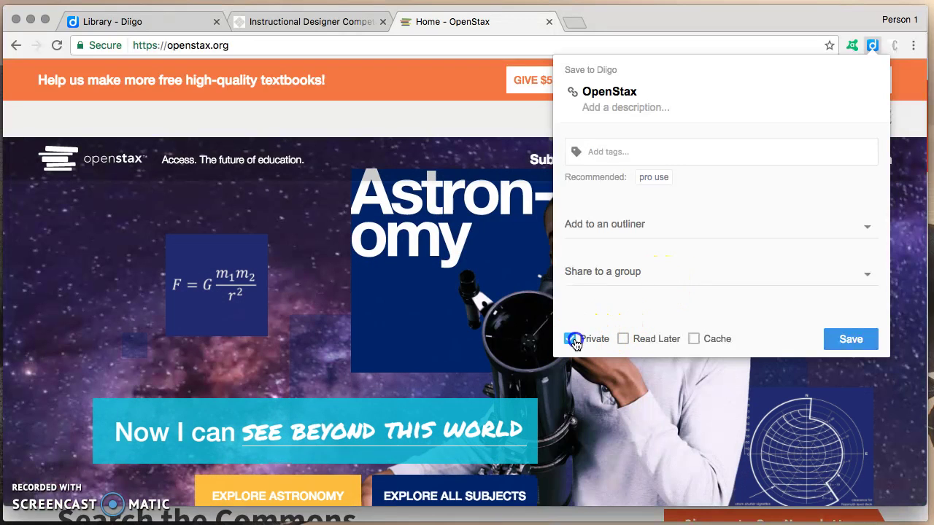
pyautogui.click(574, 341)
pyautogui.click(569, 340)
pyautogui.click(579, 236)
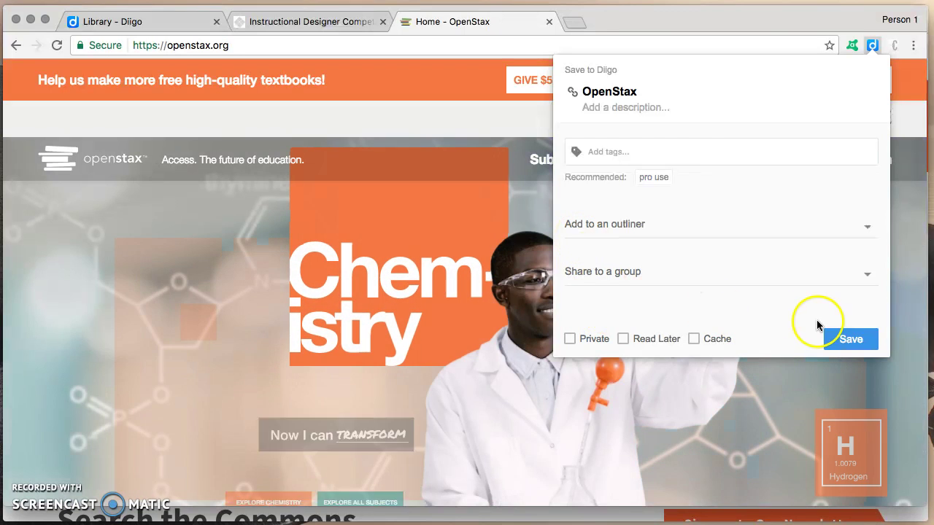
pyautogui.click(850, 340)
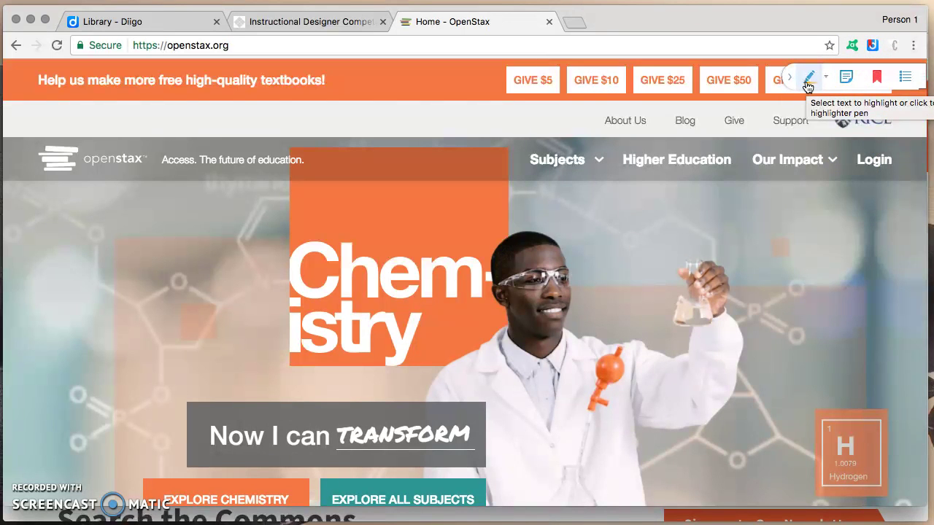
# Step: Try the annotation toolbar icons, then check OpenStax heads the library above ibstpi
pyautogui.click(847, 79)
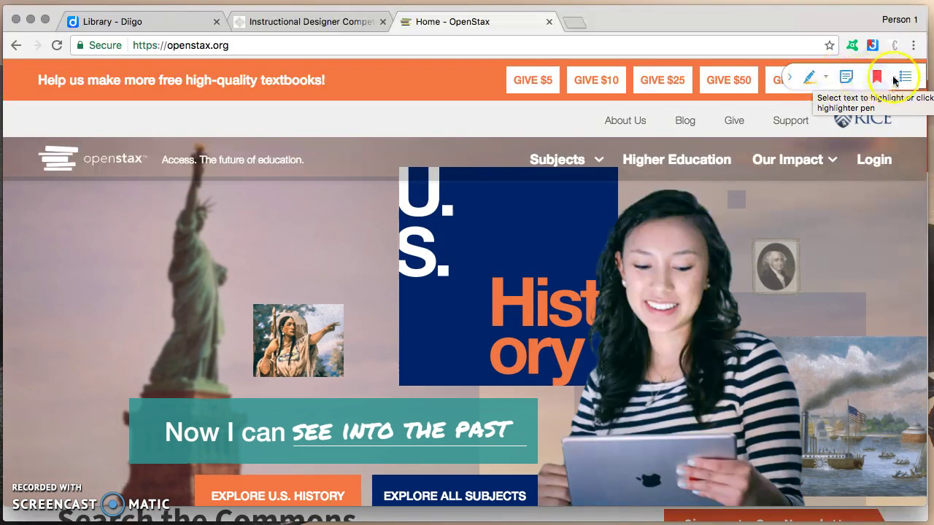
pyautogui.click(813, 81)
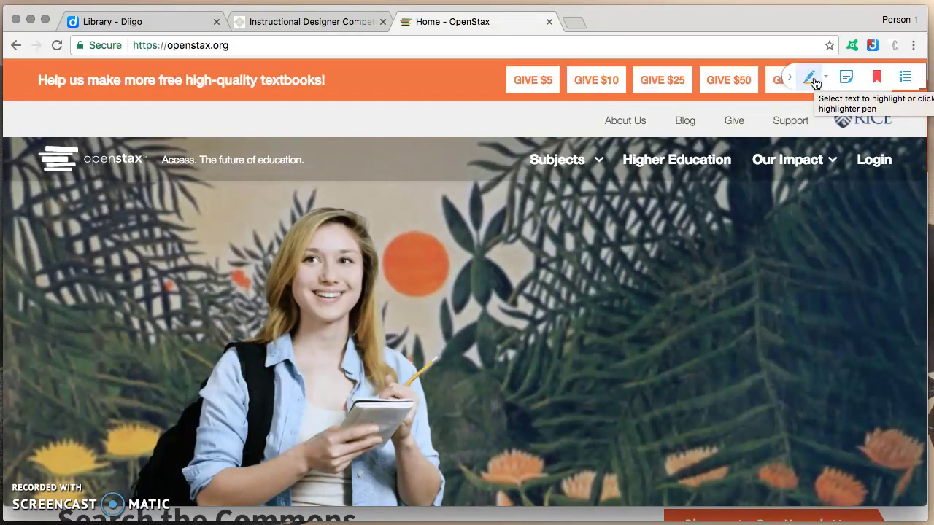
pyautogui.click(858, 44)
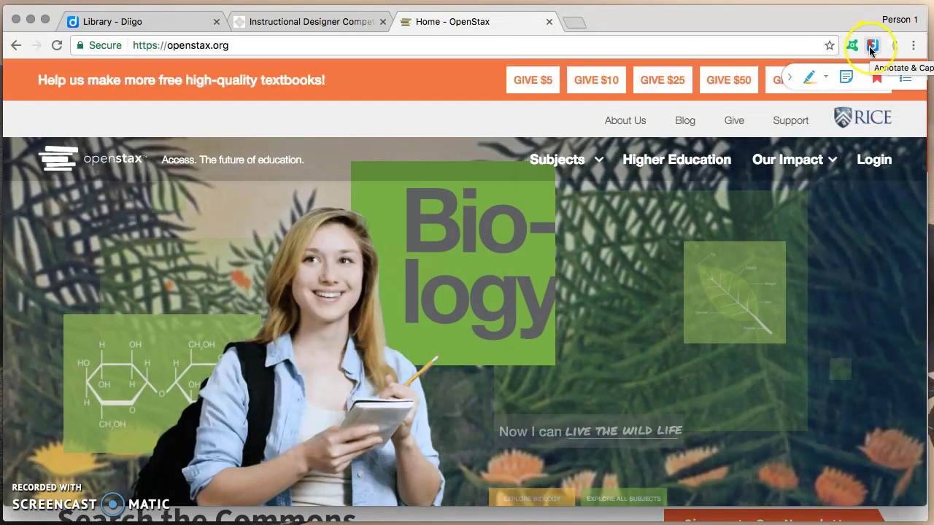
pyautogui.click(871, 46)
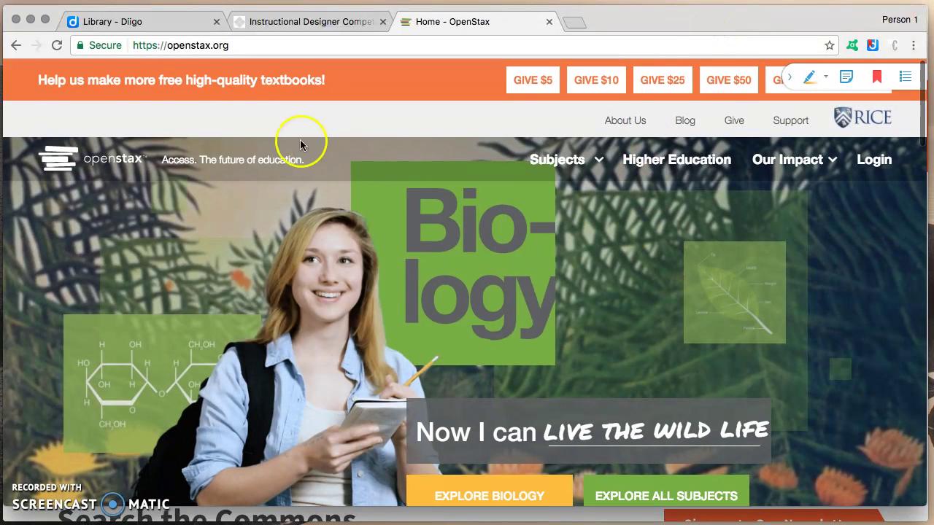
pyautogui.click(170, 22)
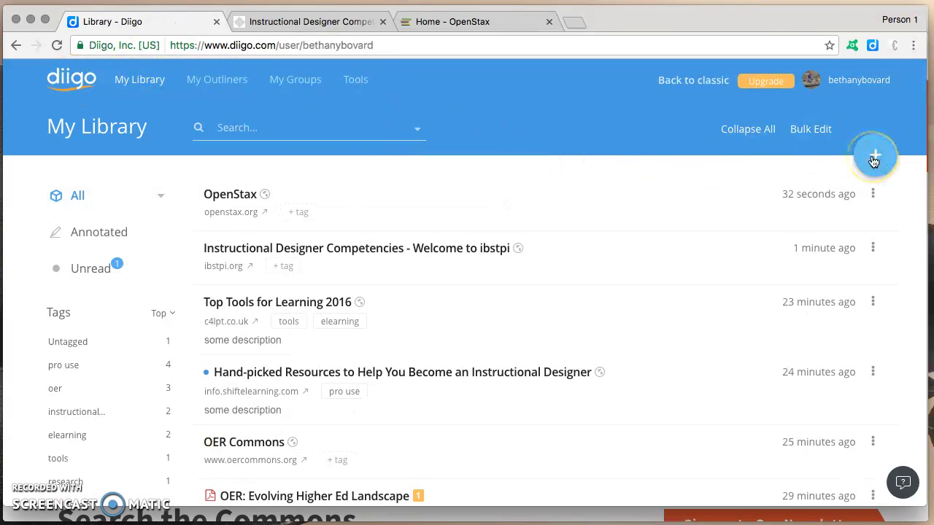
# Step: Go back to the OpenStax page tab
pyautogui.click(444, 22)
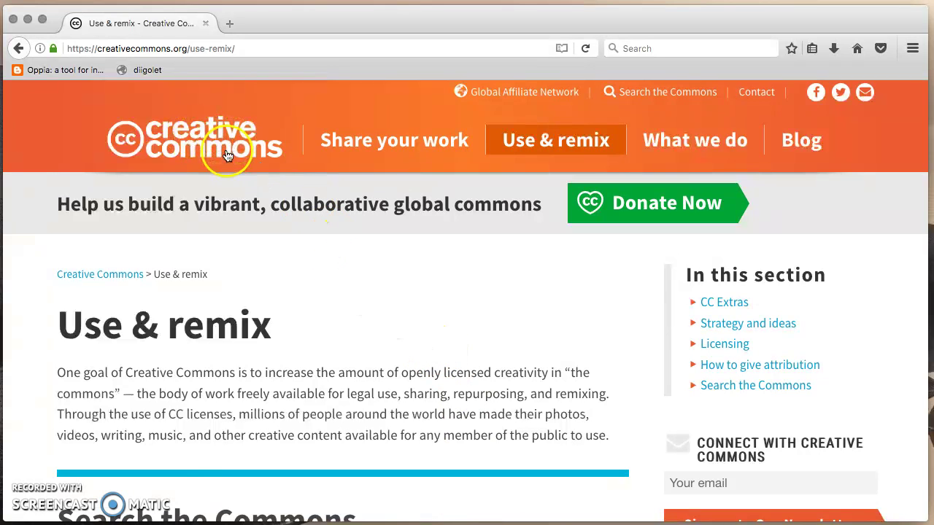
# Step: Save the Creative Commons Use & remix page as a public bookmark using the diigolet bookmarklet
pyautogui.click(147, 70)
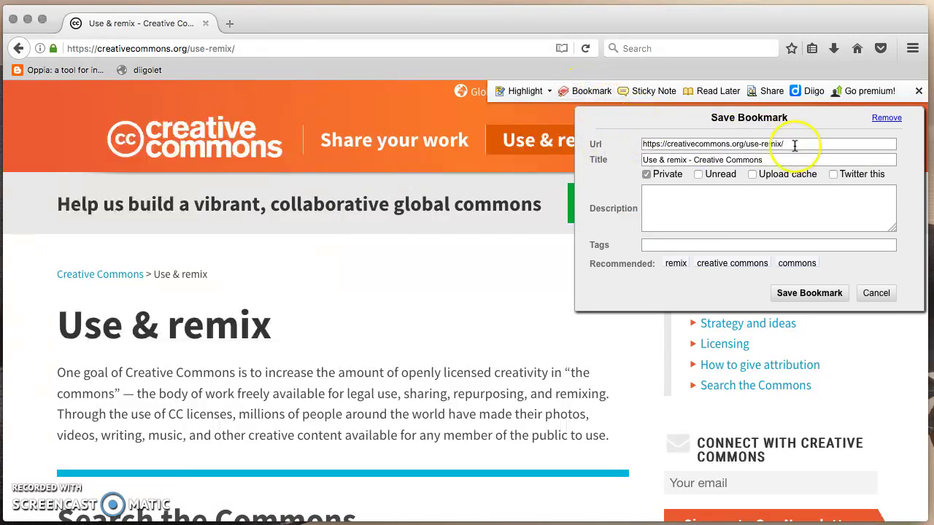
pyautogui.click(670, 176)
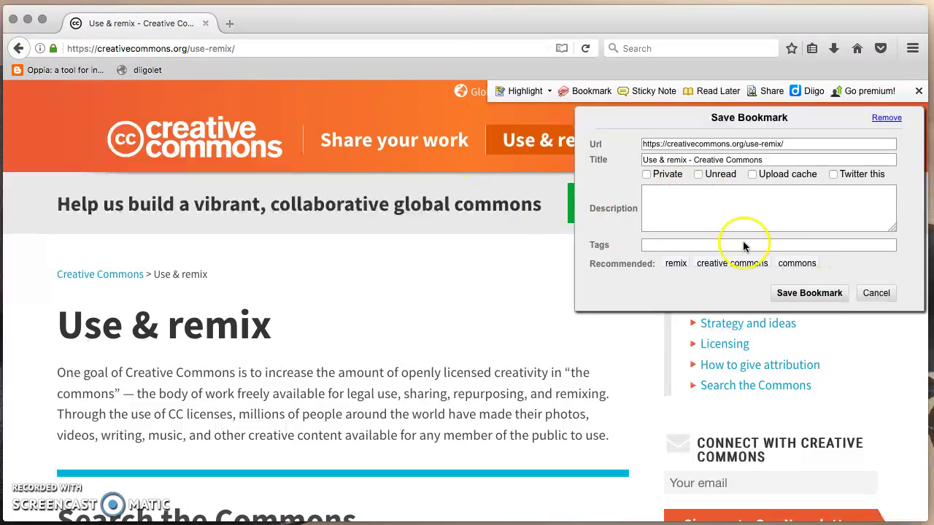
pyautogui.click(810, 293)
pyautogui.click(759, 332)
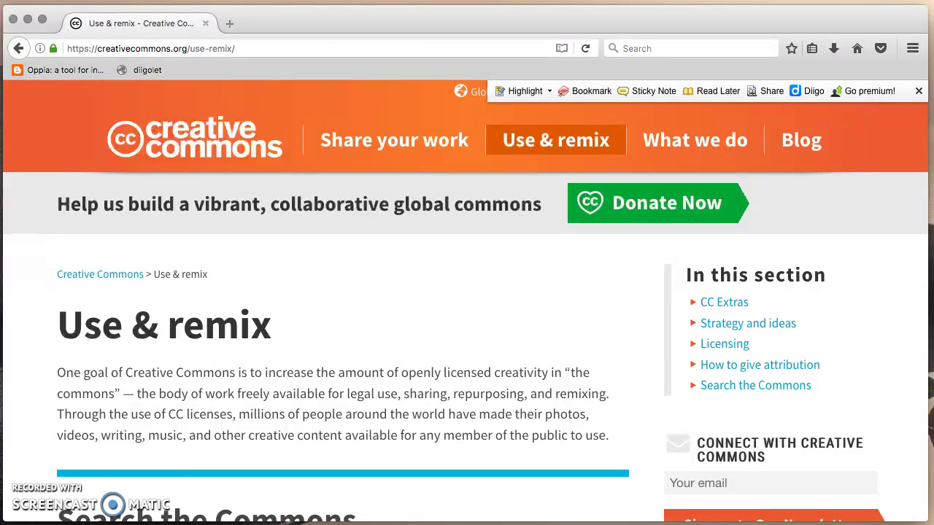
pyautogui.press('super+Tab')
pyautogui.click(141, 23)
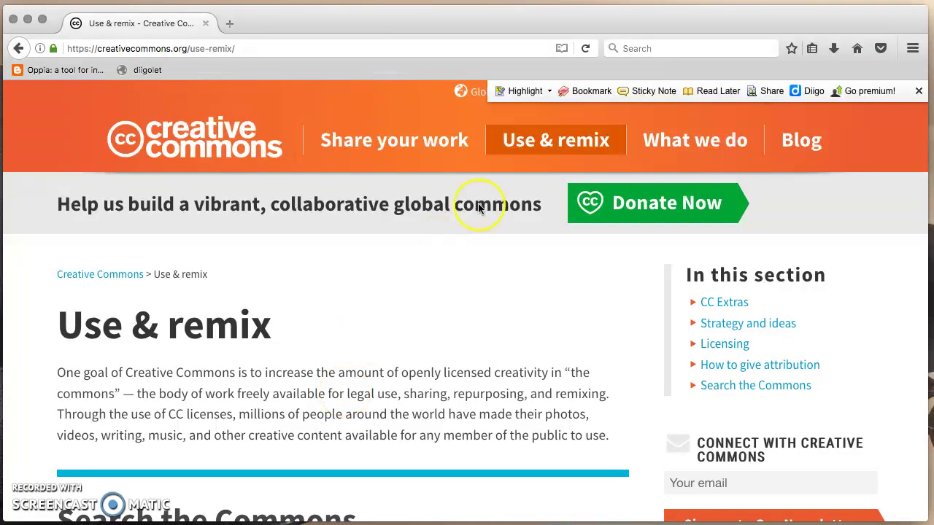
pyautogui.click(146, 70)
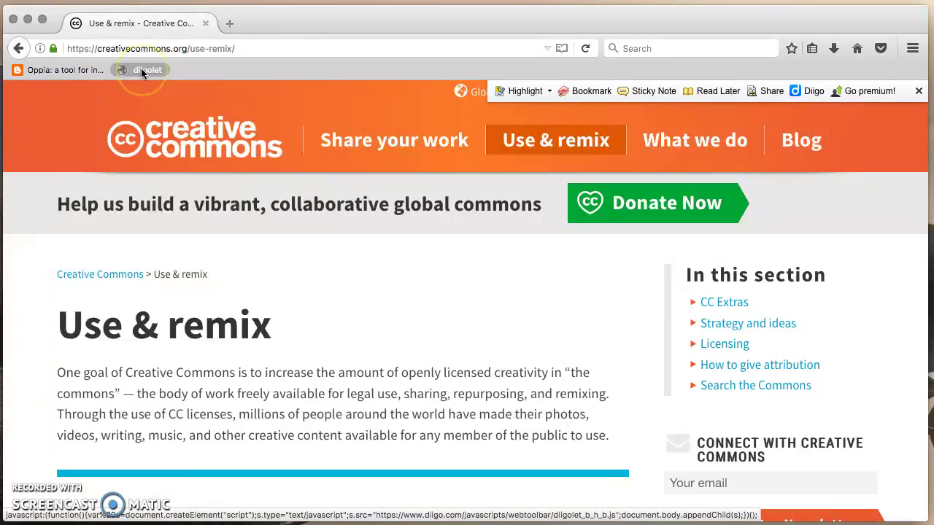